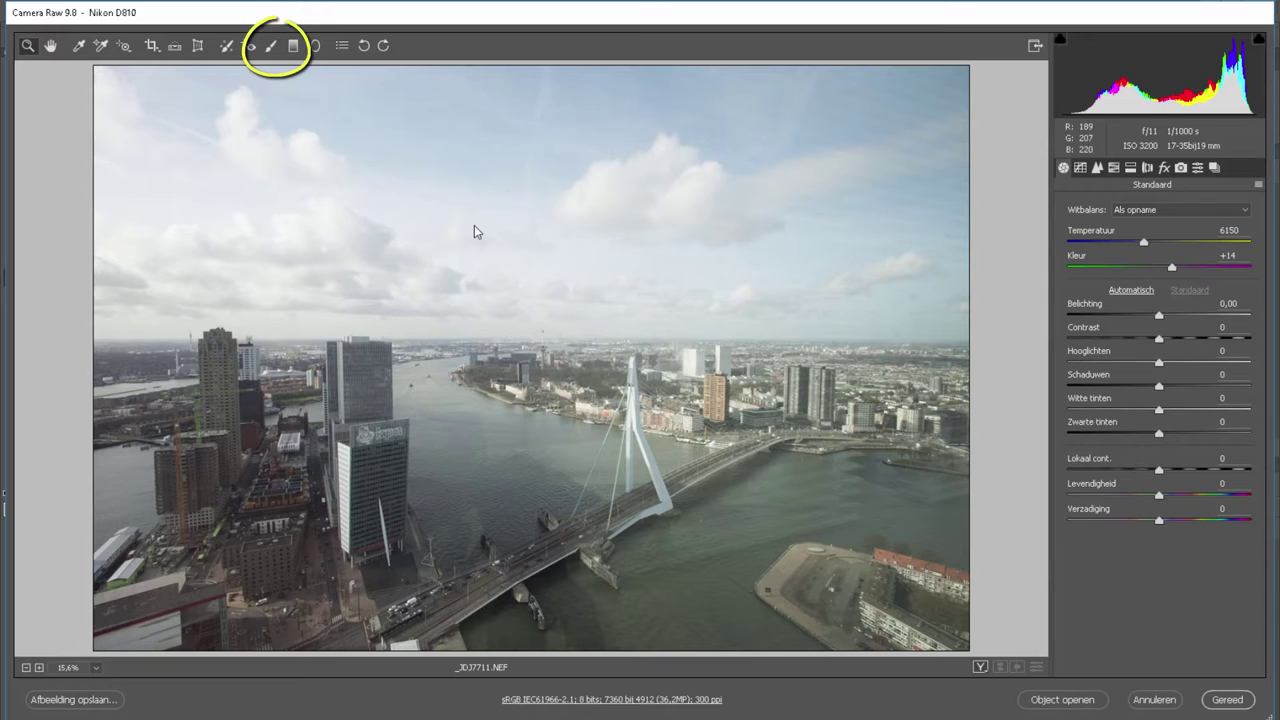
# Set an Adjustment Brush to contrast +30, highlights -85, whites -34 and paint it across the sky
pyautogui.click(271, 45)
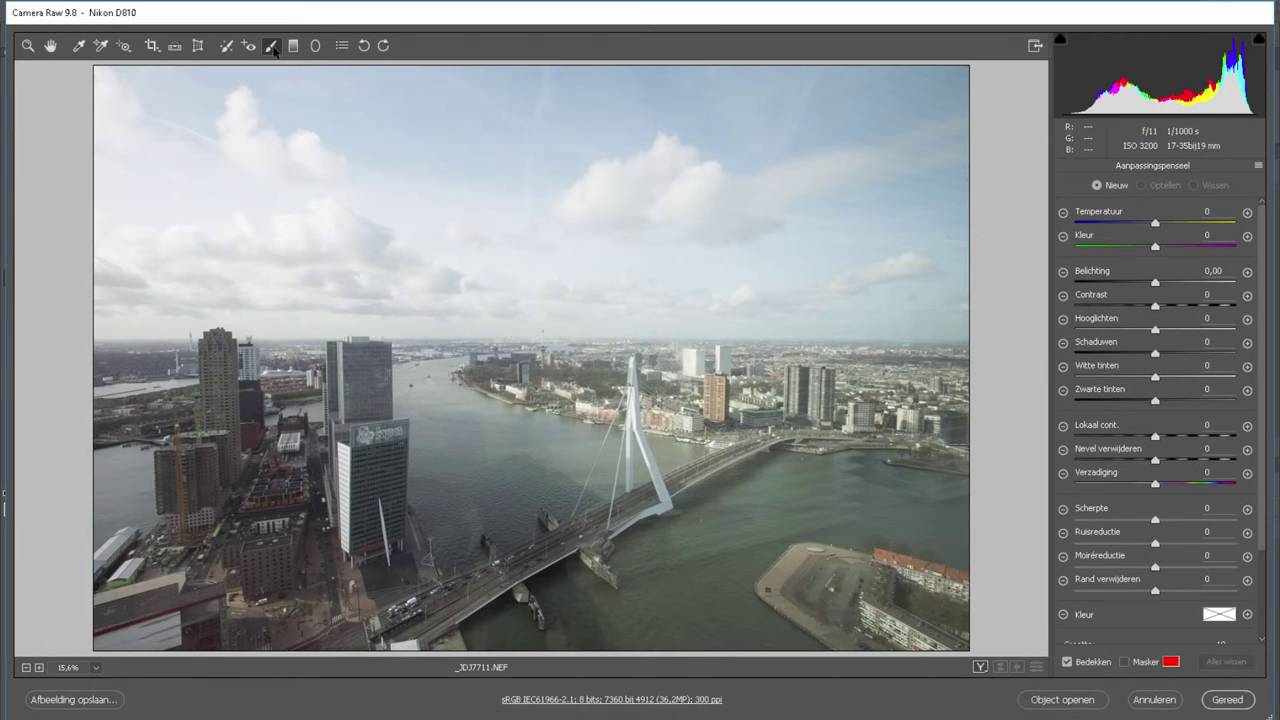
pyautogui.moveTo(1155, 330); pyautogui.dragTo(1088, 338)
pyautogui.moveTo(1155, 305); pyautogui.dragTo(1179, 307)
pyautogui.moveTo(1155, 377); pyautogui.dragTo(1129, 378)
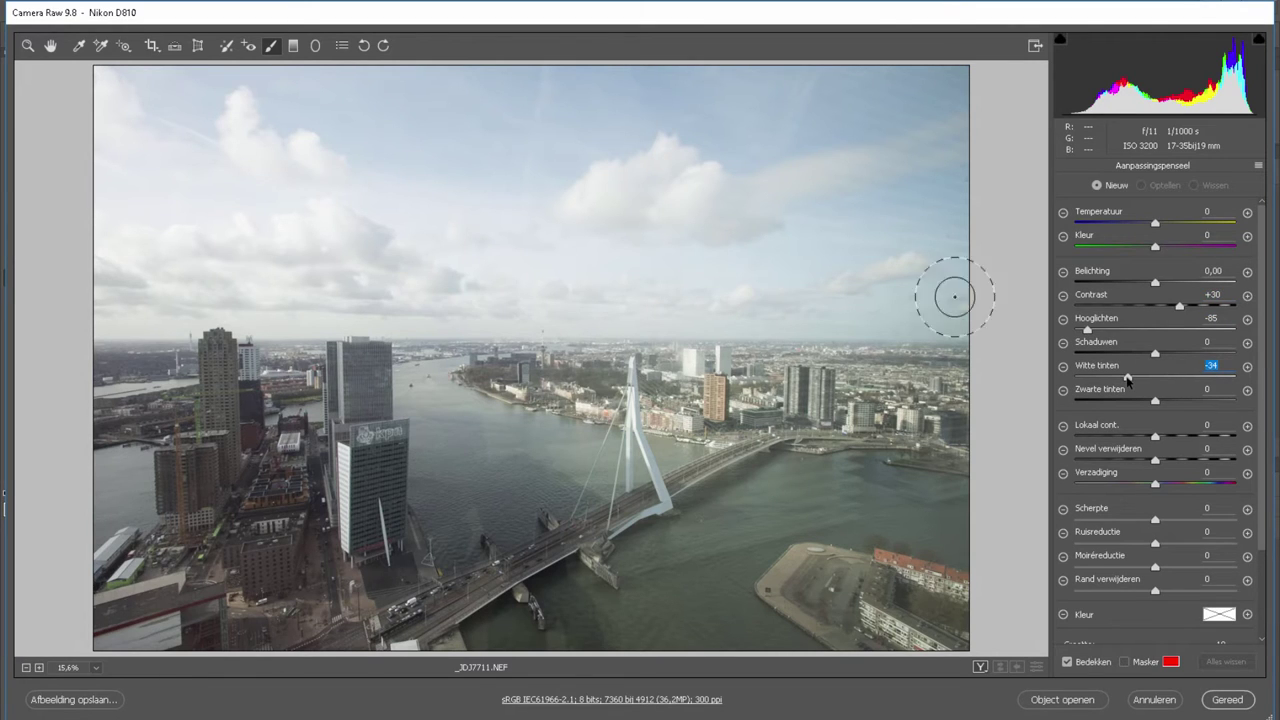
pyautogui.moveTo(490, 209); pyautogui.dragTo(519, 217)
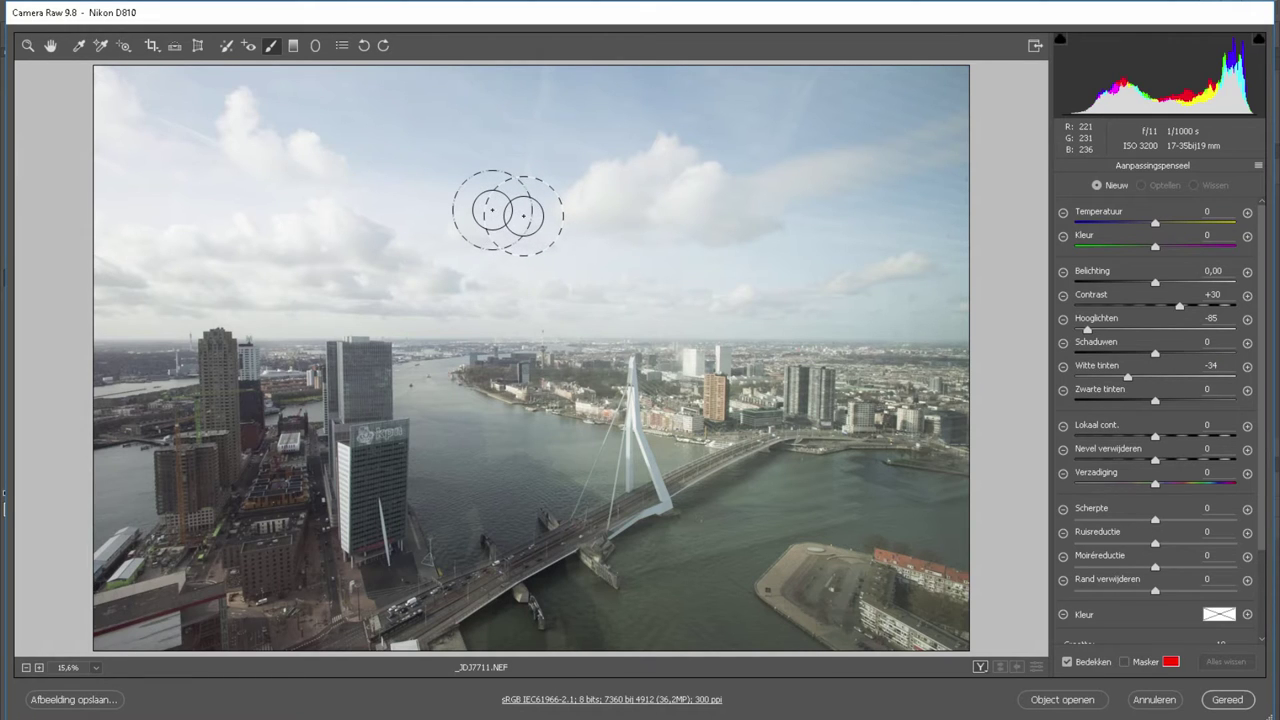
pyautogui.moveTo(518, 217)
pyautogui.mouseDown()
pyautogui.moveTo(546, 216)
pyautogui.moveTo(296, 226)
pyautogui.moveTo(128, 143)
pyautogui.moveTo(243, 114)
pyautogui.moveTo(681, 95)
pyautogui.moveTo(851, 109)
pyautogui.moveTo(909, 177)
pyautogui.moveTo(871, 234)
pyautogui.moveTo(901, 265)
pyautogui.moveTo(614, 234)
pyautogui.moveTo(171, 243)
pyautogui.moveTo(600, 157)
pyautogui.moveTo(641, 91)
pyautogui.moveTo(1, 181)
pyautogui.mouseUp()
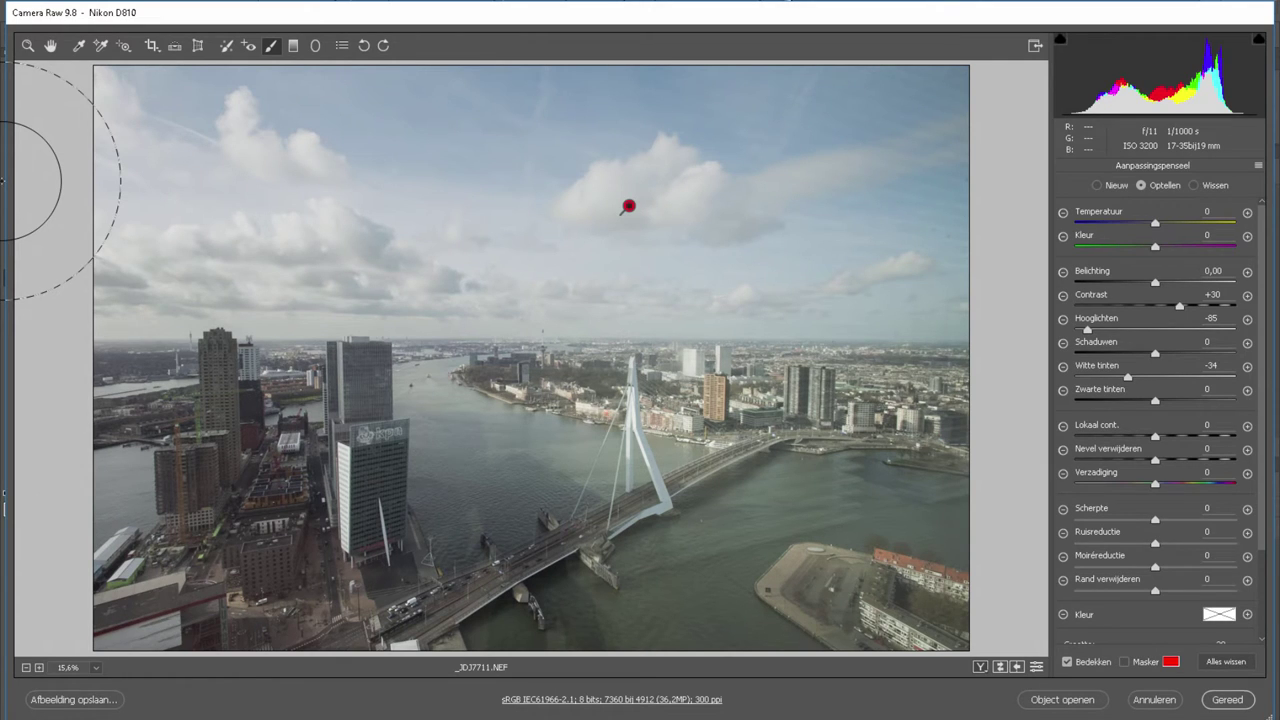
# Show the brush mask, switch its overlay colour to green, then hide the mask
pyautogui.click(1125, 663)
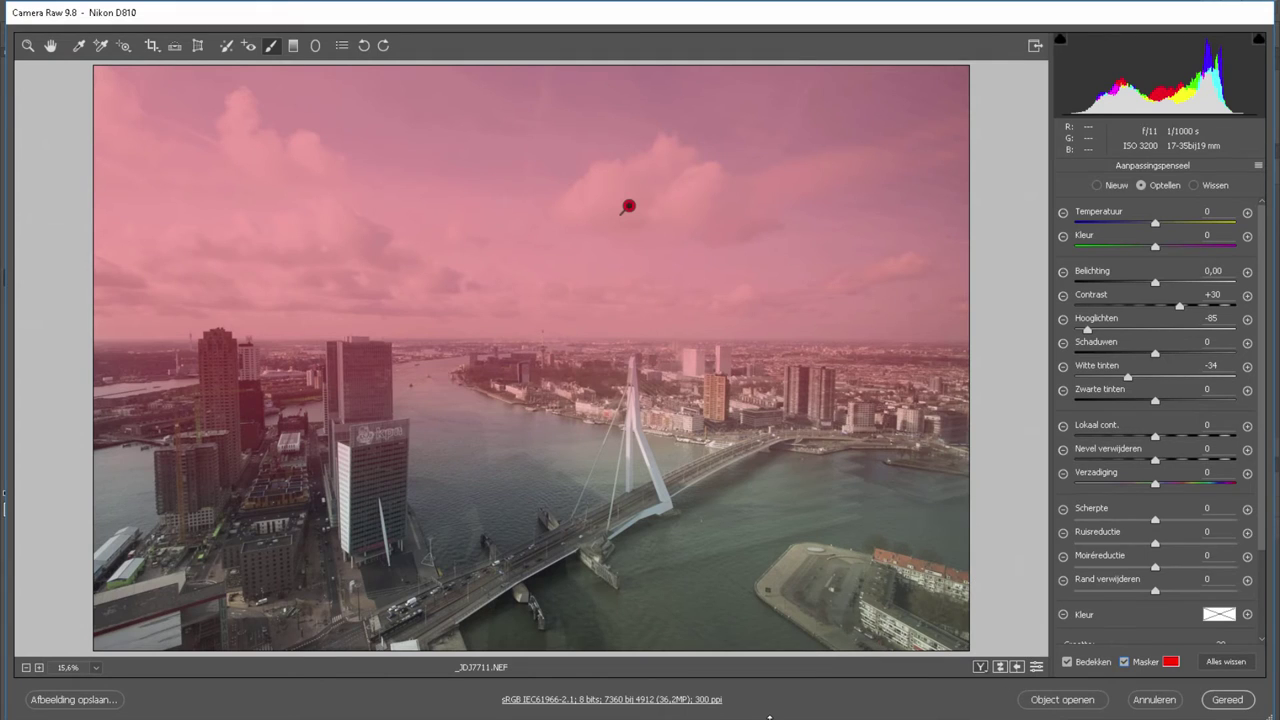
pyautogui.click(1172, 662)
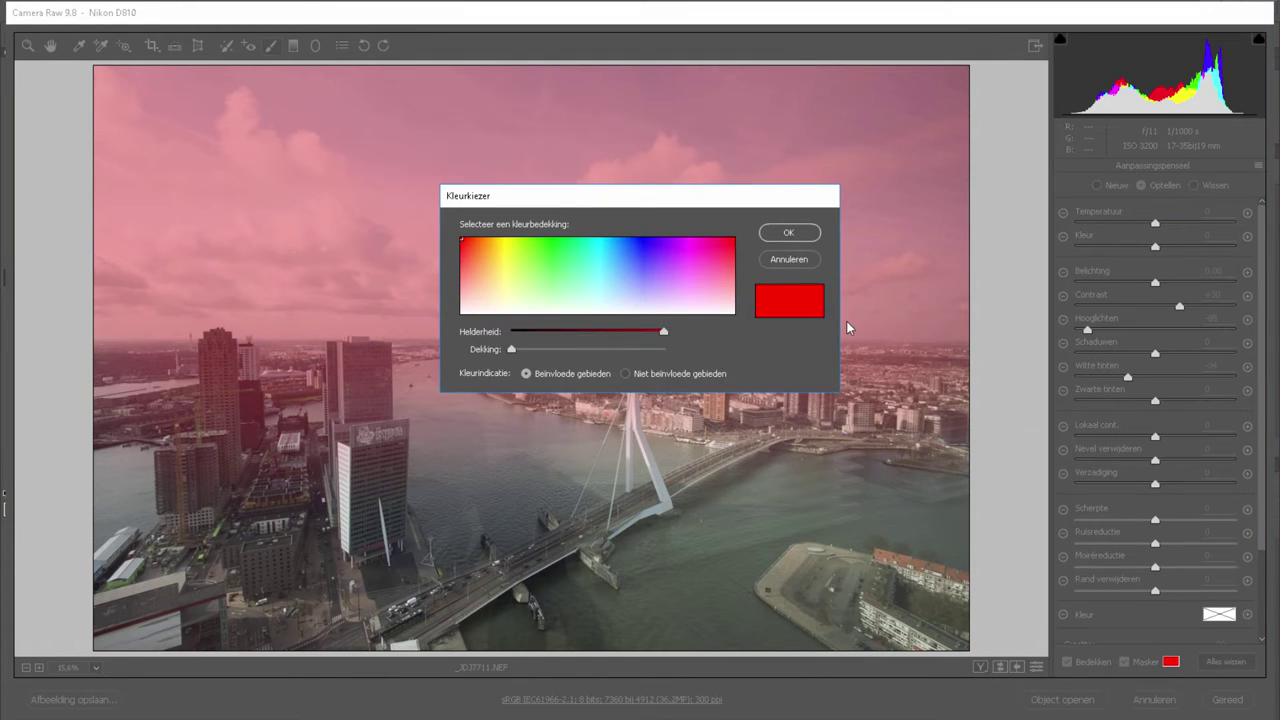
pyautogui.click(539, 254)
pyautogui.click(788, 232)
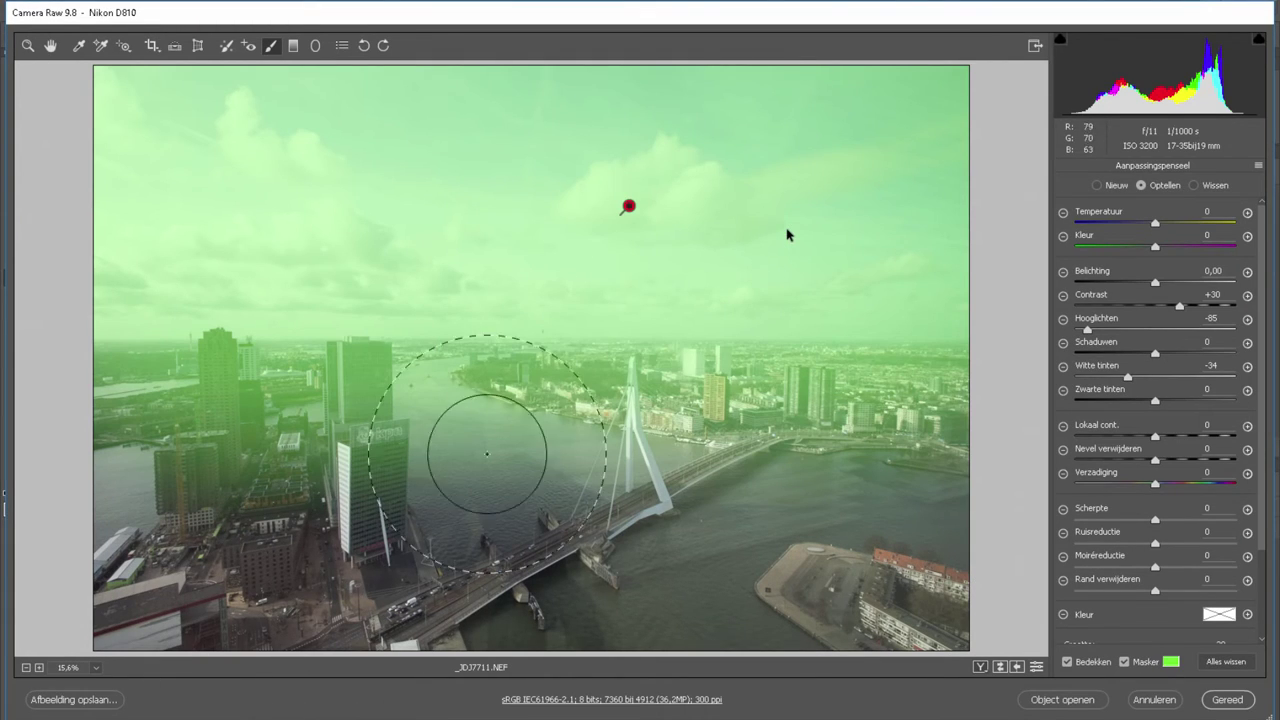
pyautogui.click(1125, 662)
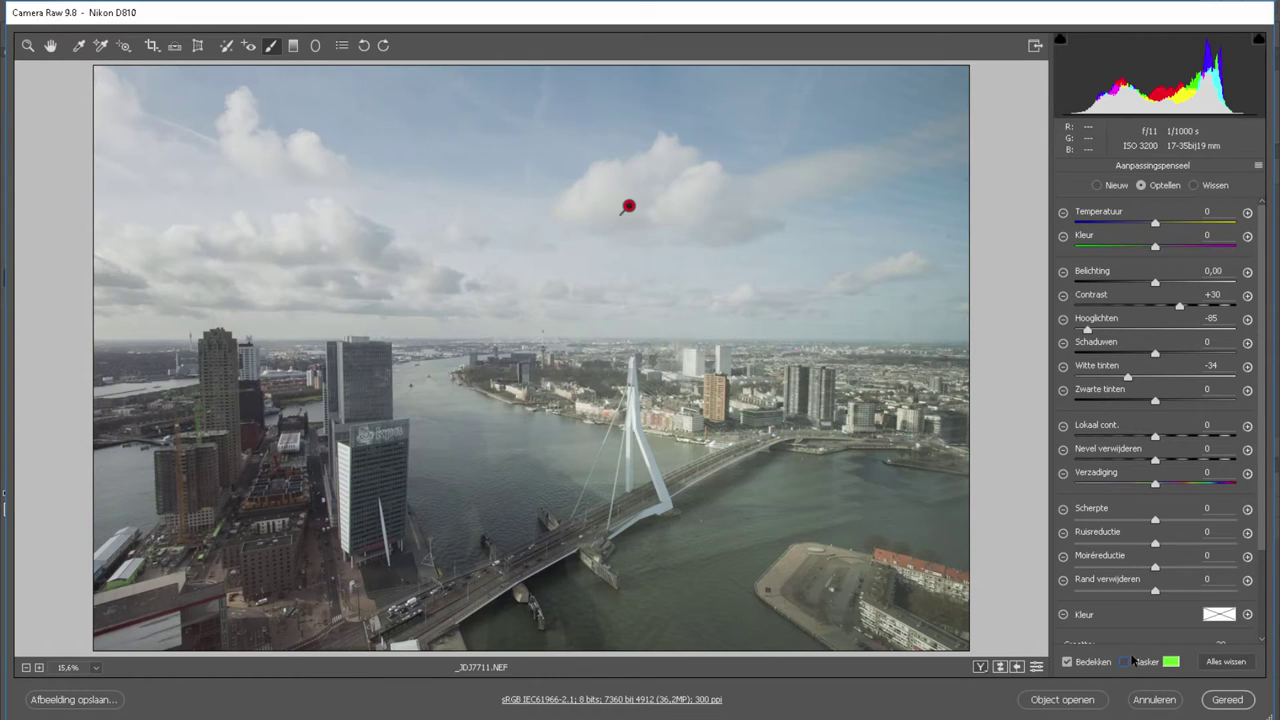
# Set the sky brush exposure to -0,45; try, then reset local contrast and dehaze to 0
pyautogui.moveTo(1155, 283)
pyautogui.mouseDown()
pyautogui.moveTo(1131, 283)
pyautogui.moveTo(1146, 283)
pyautogui.mouseUp()
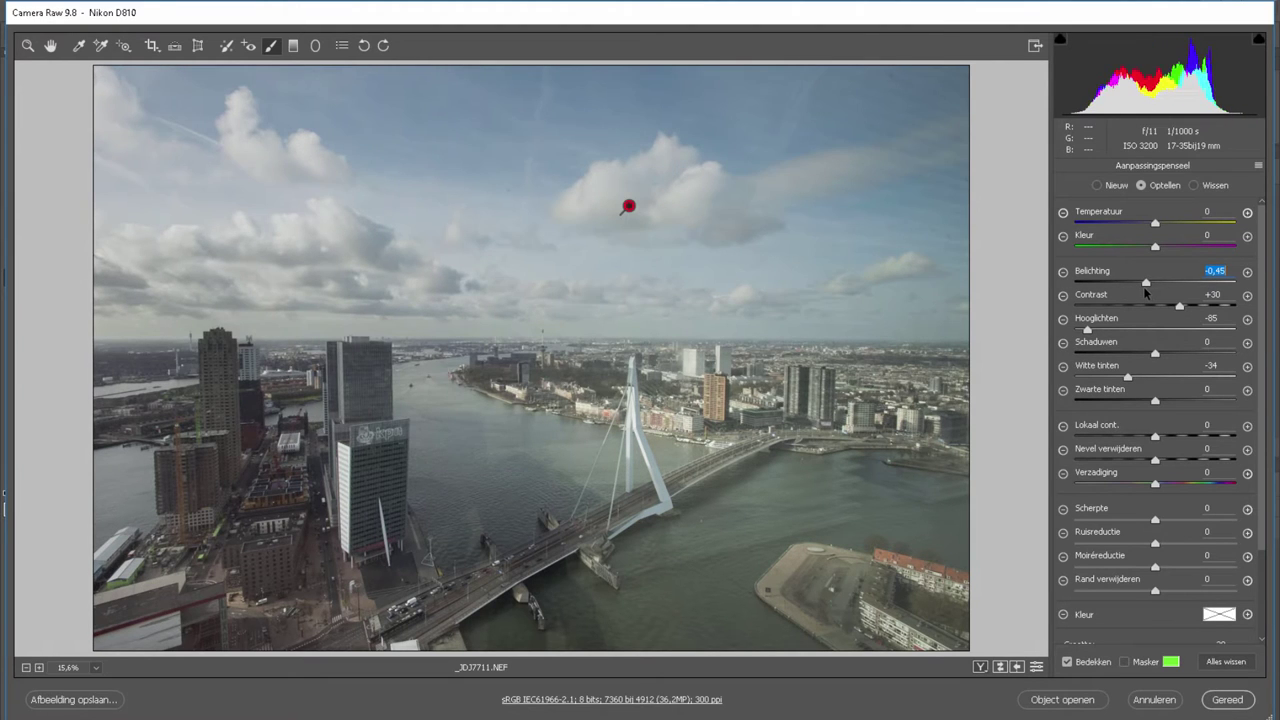
pyautogui.click(1207, 437)
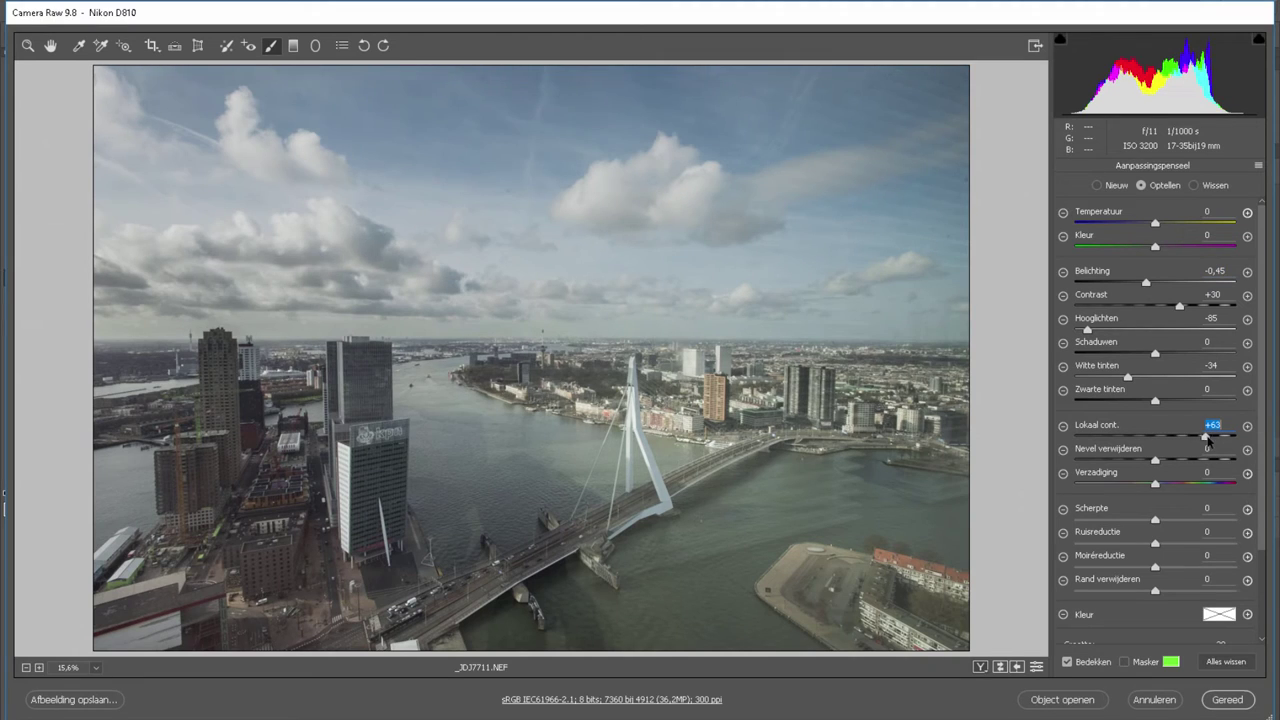
pyautogui.click(1213, 459)
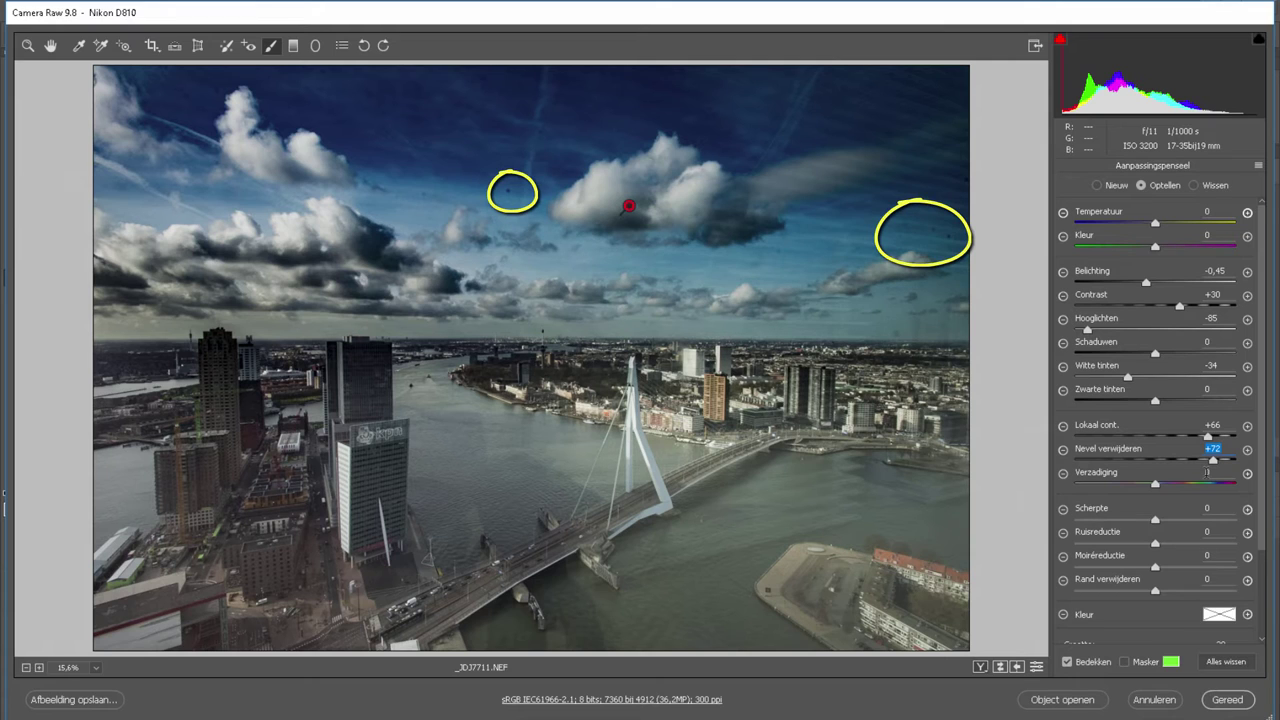
pyautogui.write('0')
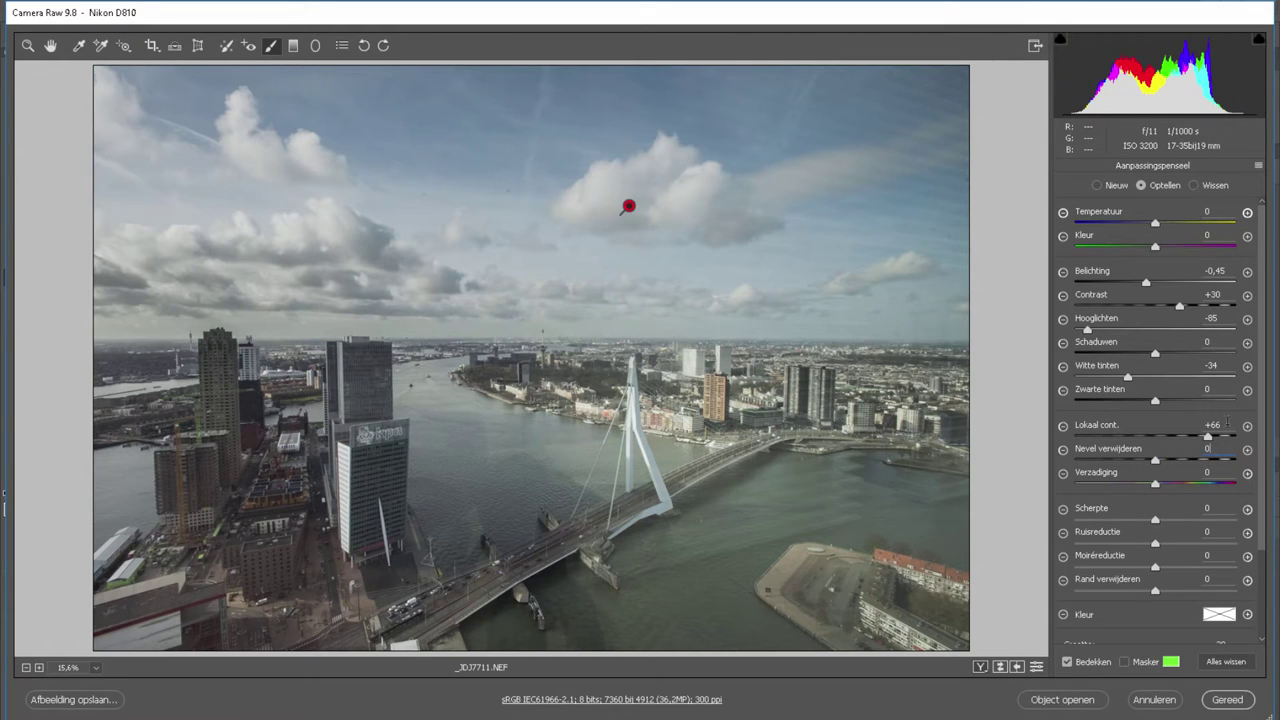
pyautogui.click(1192, 428)
pyautogui.write('0')
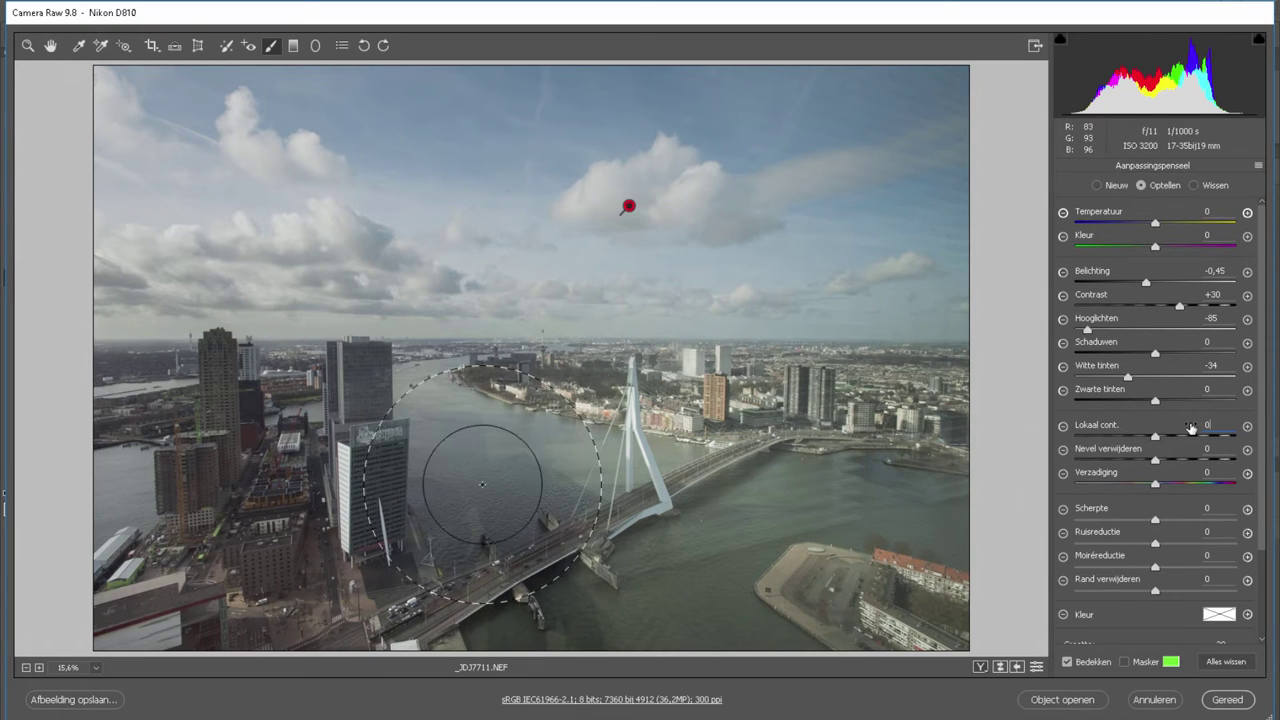
# Start a new brush with sliders zeroed and shadows +59, painted over the left-side buildings
pyautogui.click(1097, 185)
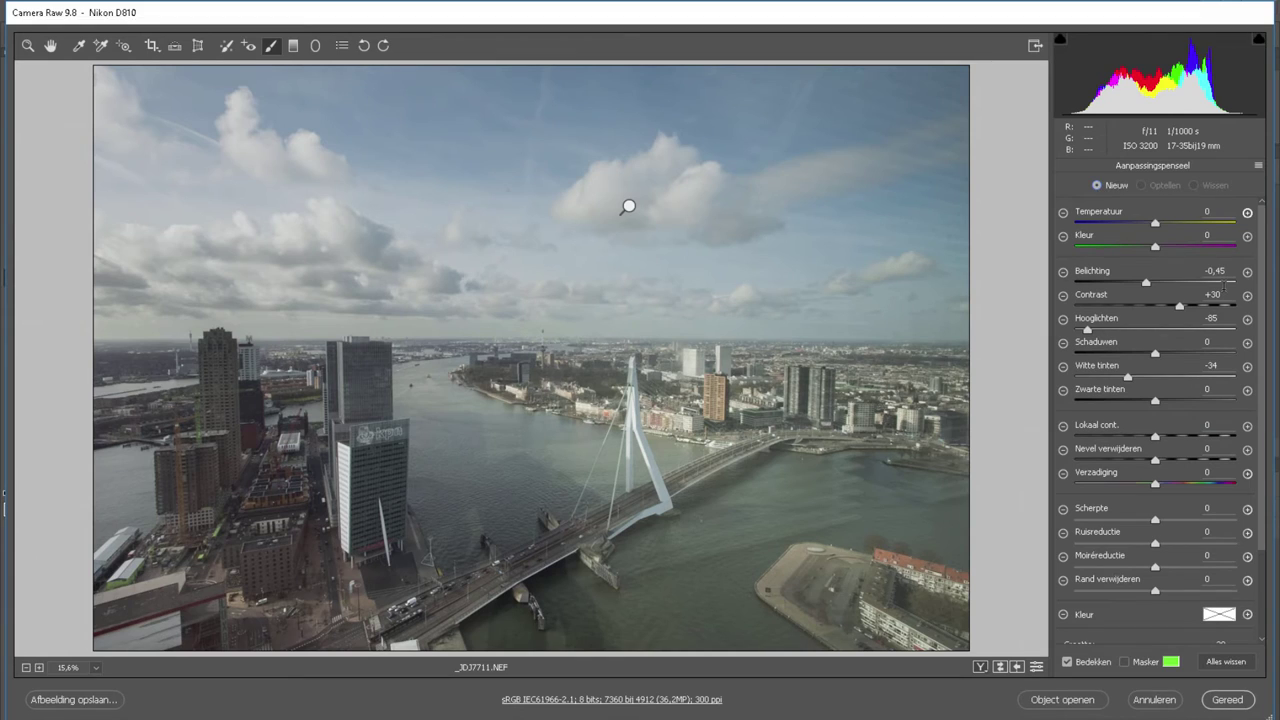
pyautogui.click(1229, 271)
pyautogui.write('0')
pyautogui.press('Tab')
pyautogui.write('0')
pyautogui.press('Tab')
pyautogui.write('0')
pyautogui.press('Tab')
pyautogui.press('Tab')
pyautogui.write('0')
pyautogui.click(1202, 354)
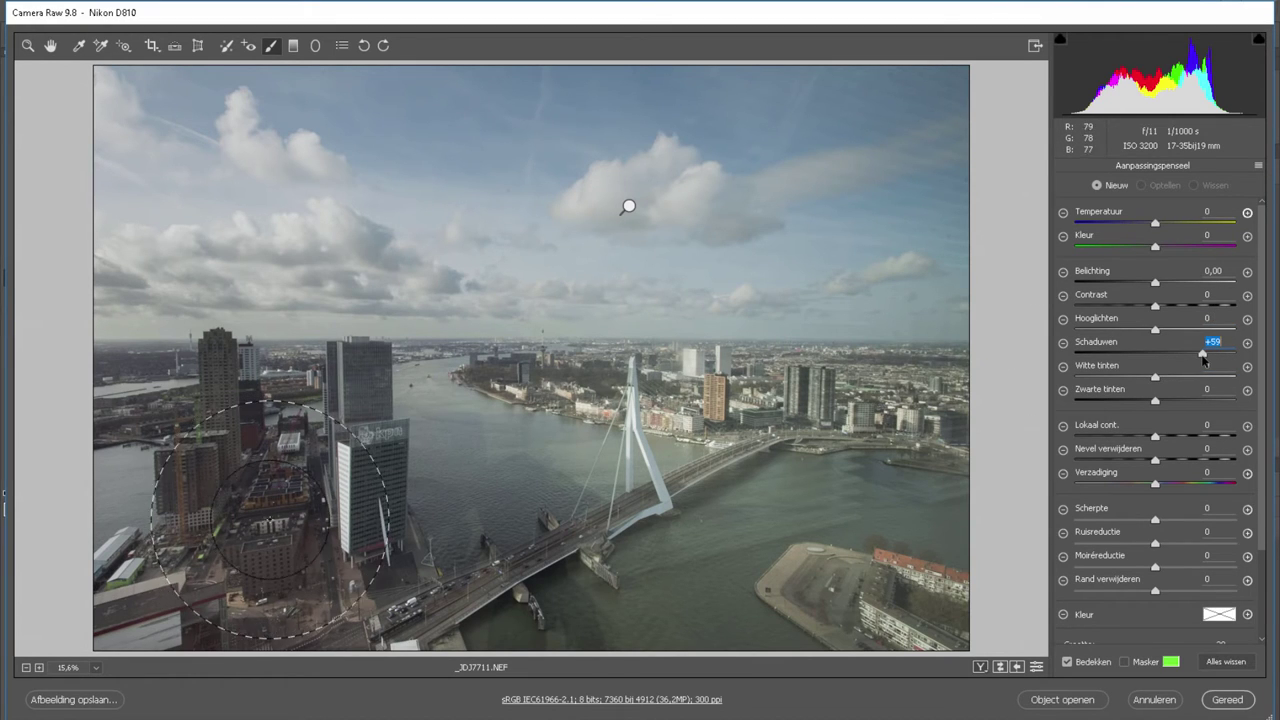
pyautogui.moveTo(262, 520)
pyautogui.mouseDown()
pyautogui.moveTo(283, 487)
pyautogui.moveTo(258, 600)
pyautogui.mouseUp()
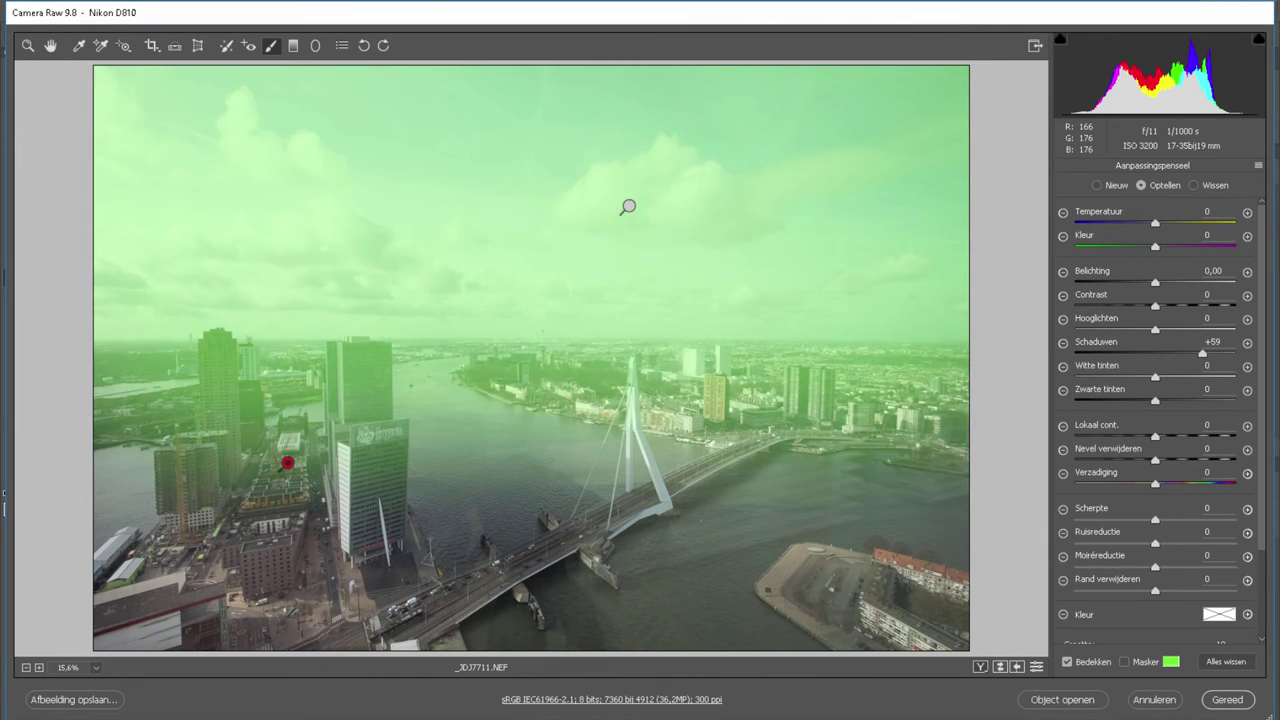
# Select the sky brush pin and delete it from its right-click menu
pyautogui.click(628, 207)
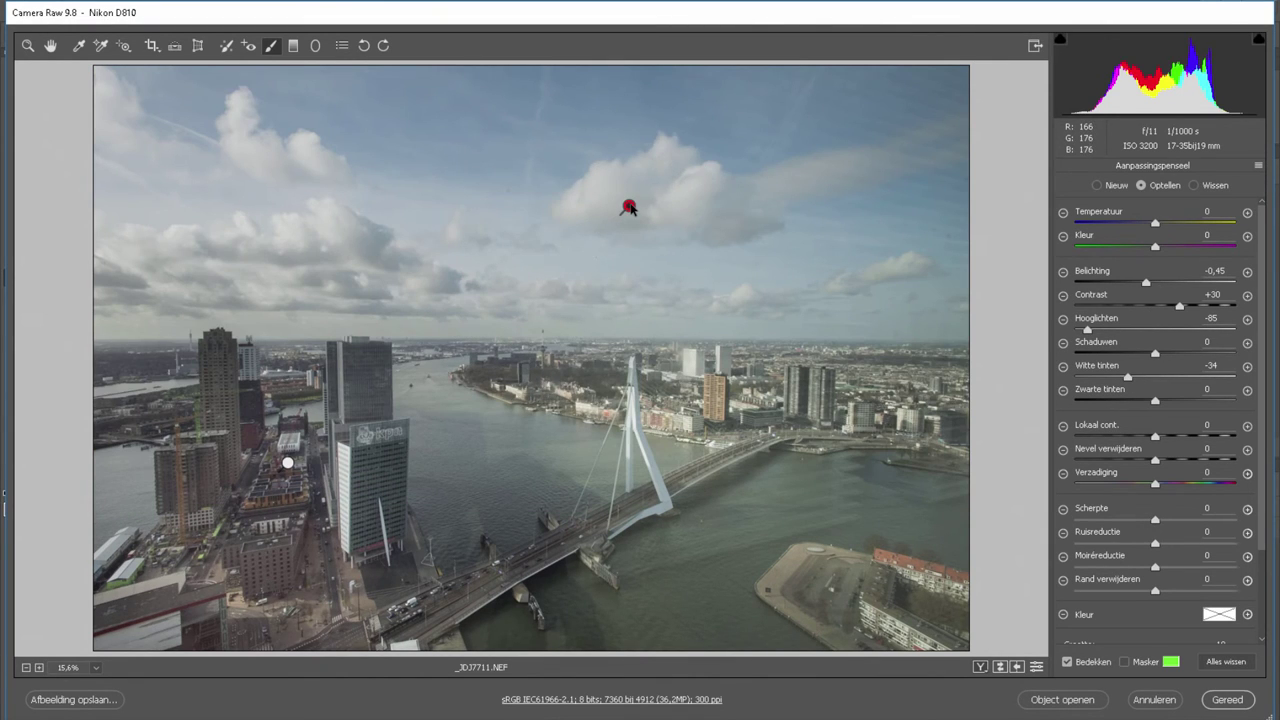
pyautogui.rightClick(629, 207)
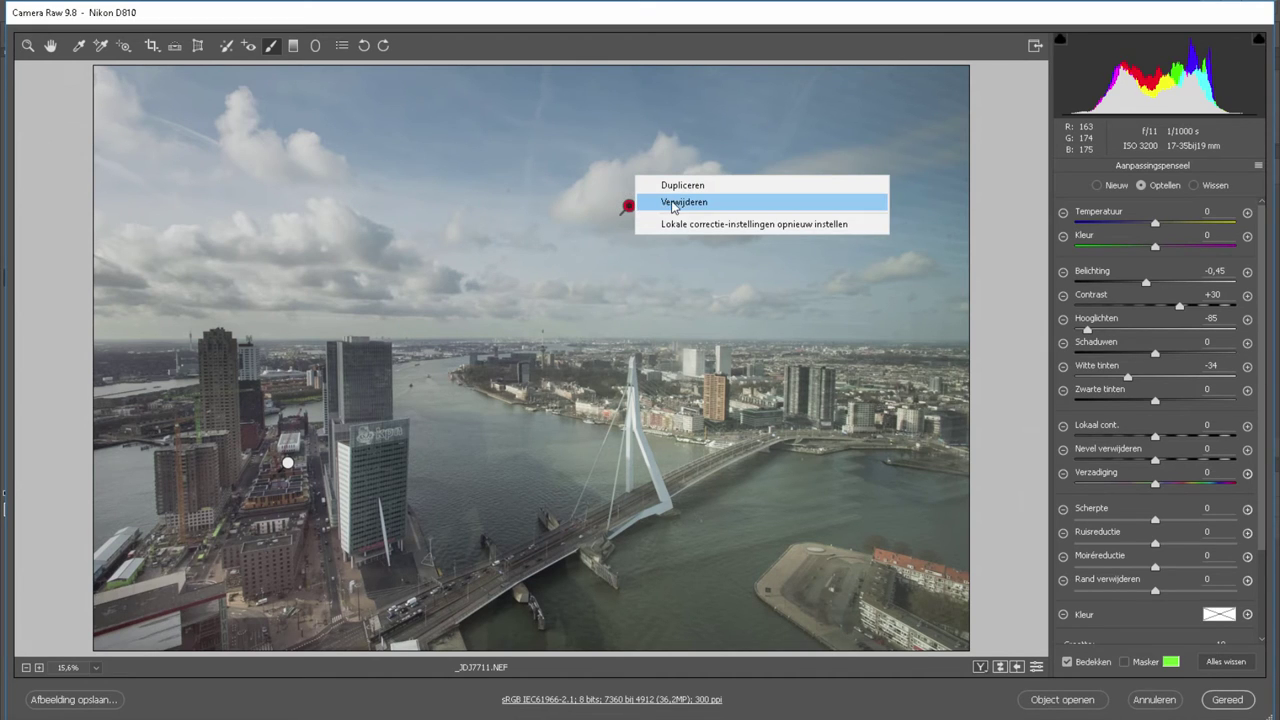
pyautogui.click(675, 203)
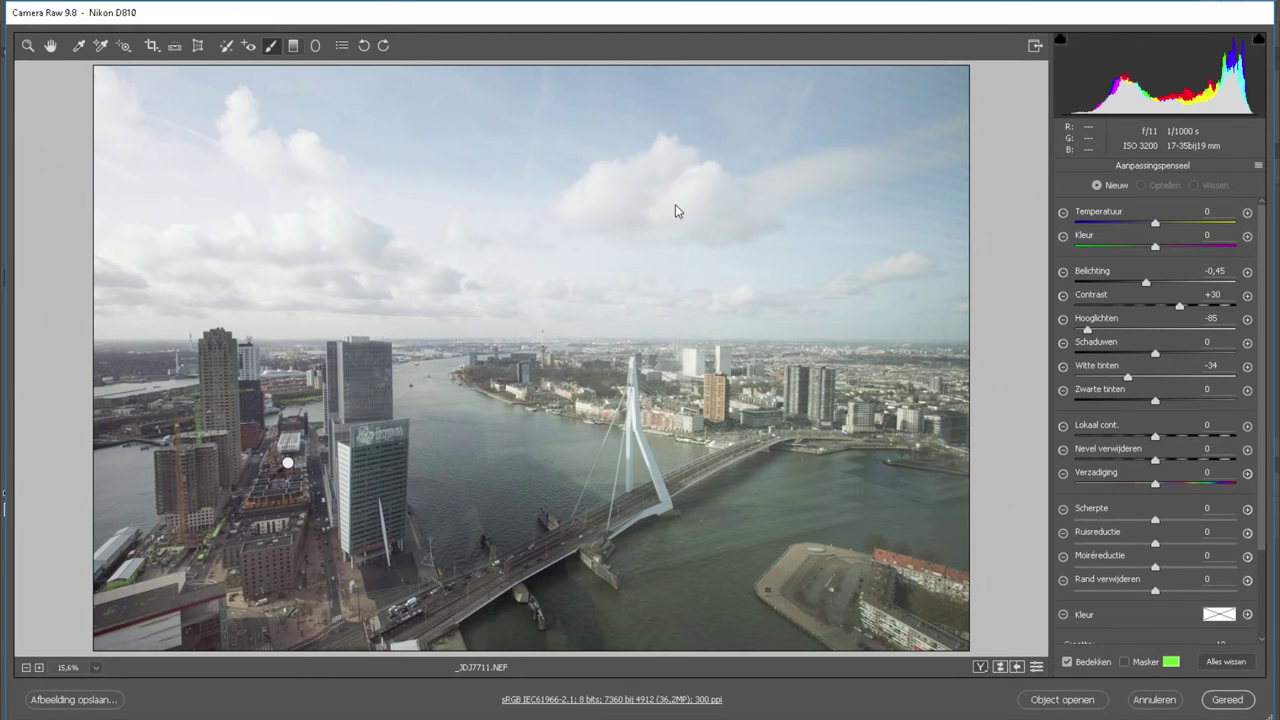
# Choose the Graduated Filter, zero exposure, contrast, highlights and whites, and dismiss the error
pyautogui.click(293, 46)
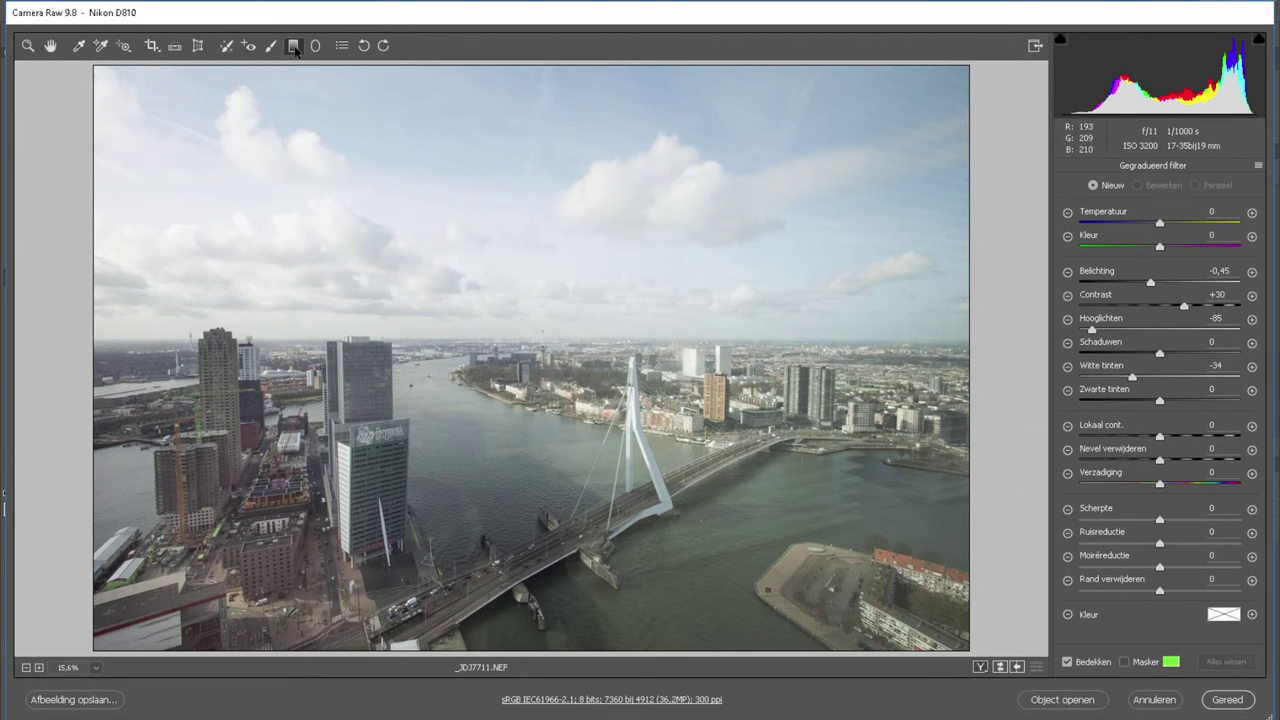
pyautogui.moveTo(1230, 270)
pyautogui.mouseDown()
pyautogui.moveTo(1206, 275)
pyautogui.moveTo(1194, 297)
pyautogui.mouseUp()
pyautogui.write('00')
pyautogui.press('Tab')
pyautogui.write('0')
pyautogui.moveTo(1220, 366); pyautogui.dragTo(1188, 370)
pyautogui.write('0')
pyautogui.click(522, 299)
pyautogui.click(762, 454)
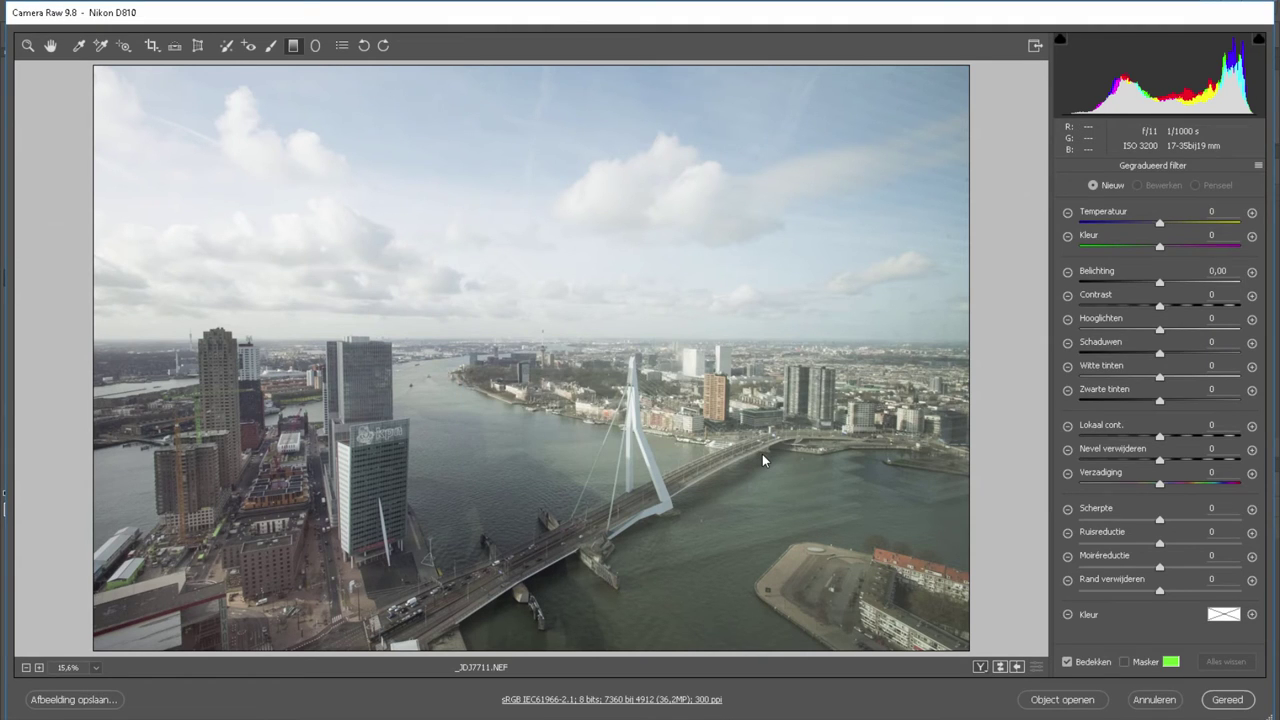
# Set highlights -83 and exposure -1,85, then draw the filter from sky to horizon
pyautogui.click(1094, 330)
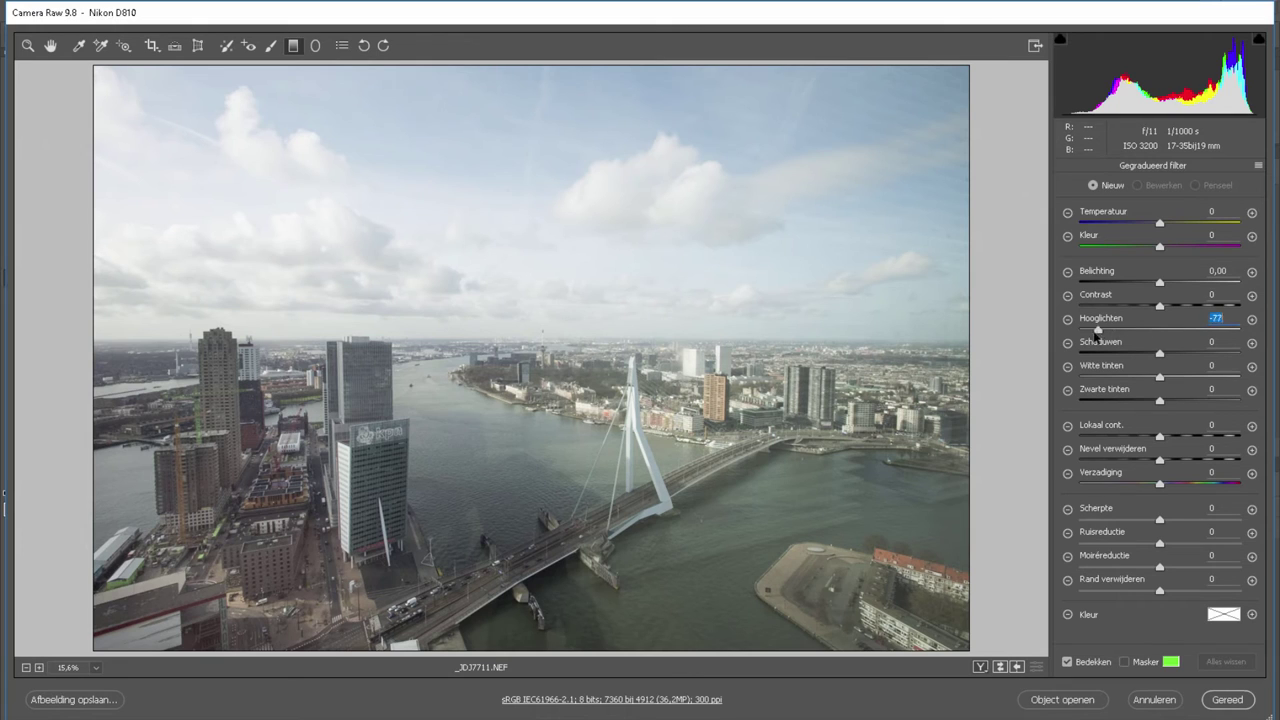
pyautogui.click(1122, 284)
pyautogui.moveTo(539, 220)
pyautogui.mouseDown()
pyautogui.moveTo(537, 378)
pyautogui.moveTo(537, 338)
pyautogui.mouseUp()
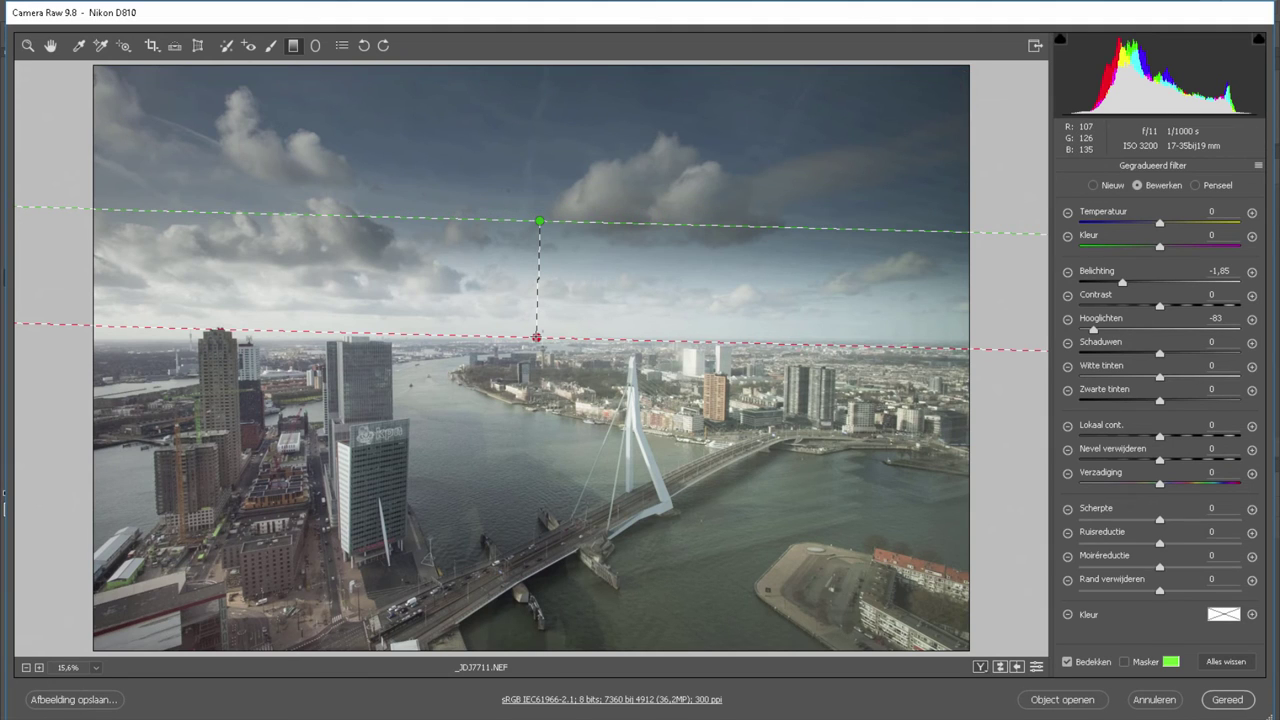
# Widen the sky gradient's edges and change it to exposure -0,50, whites -10, saturation +63
pyautogui.moveTo(539, 221); pyautogui.dragTo(538, 305)
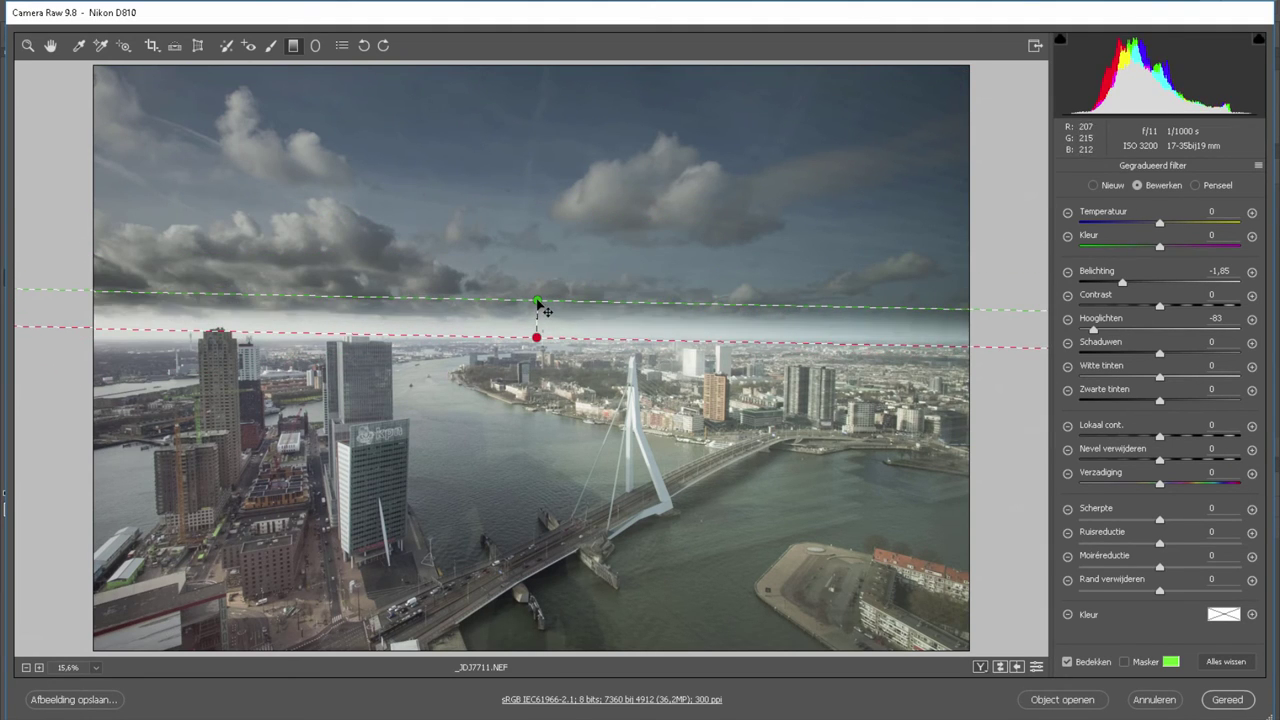
pyautogui.moveTo(537, 338); pyautogui.dragTo(537, 373)
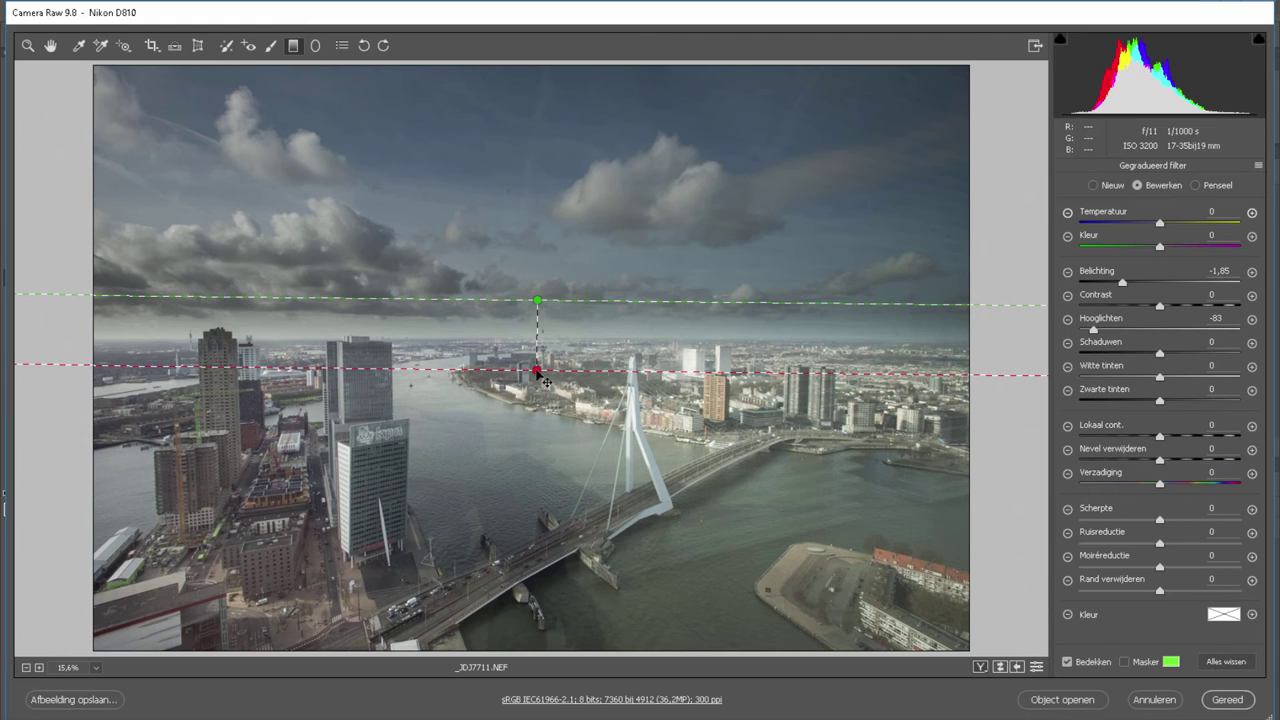
pyautogui.moveTo(1124, 284); pyautogui.dragTo(1150, 289)
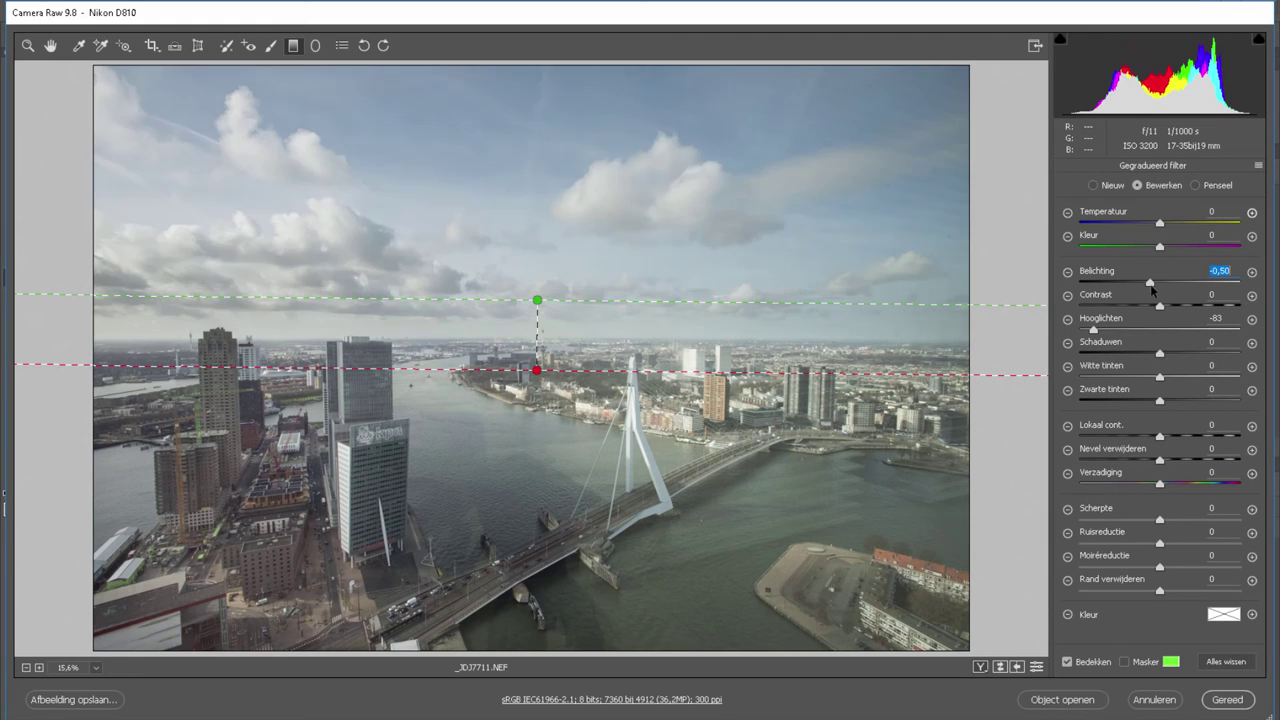
pyautogui.moveTo(1159, 378); pyautogui.dragTo(1152, 378)
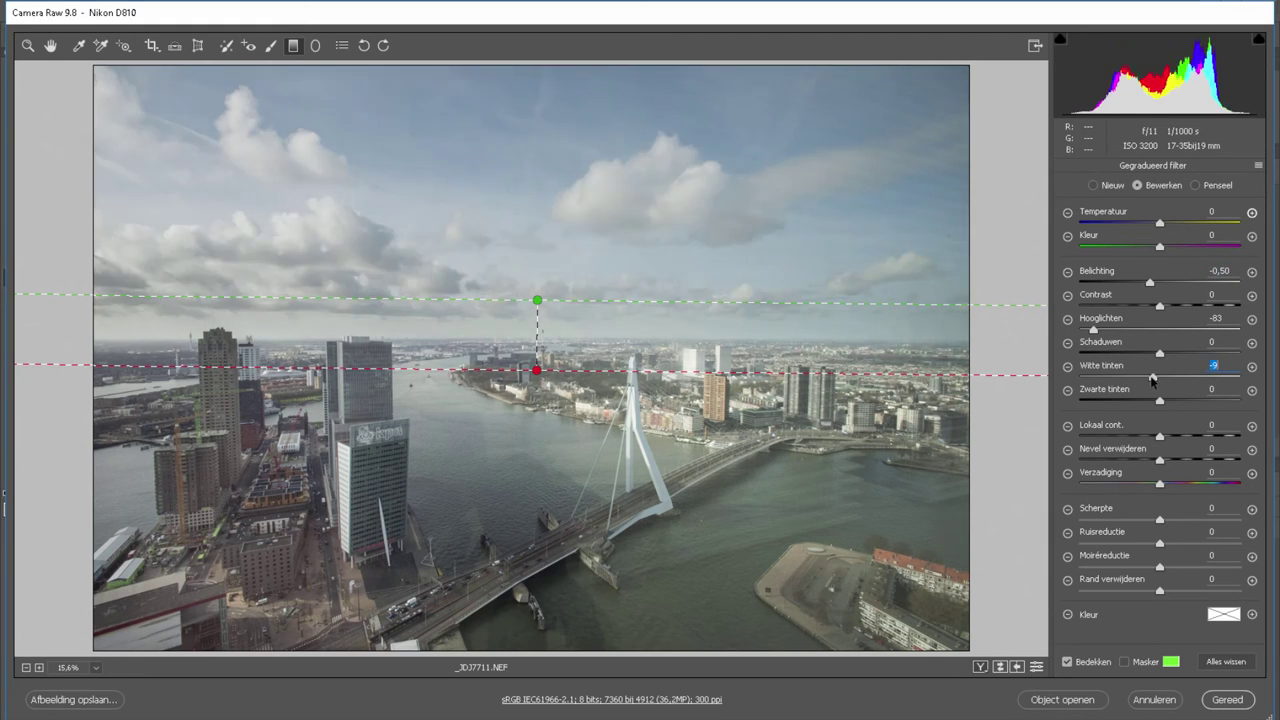
pyautogui.moveTo(1159, 484); pyautogui.dragTo(1212, 495)
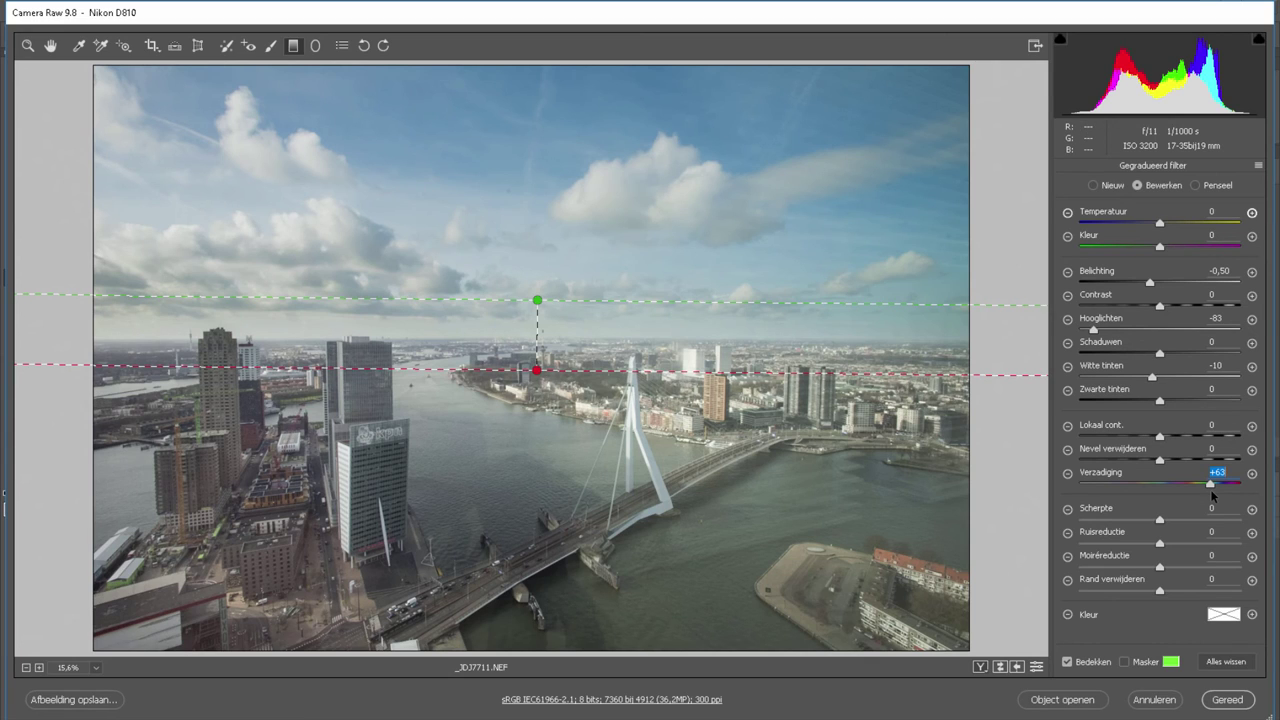
pyautogui.click(316, 46)
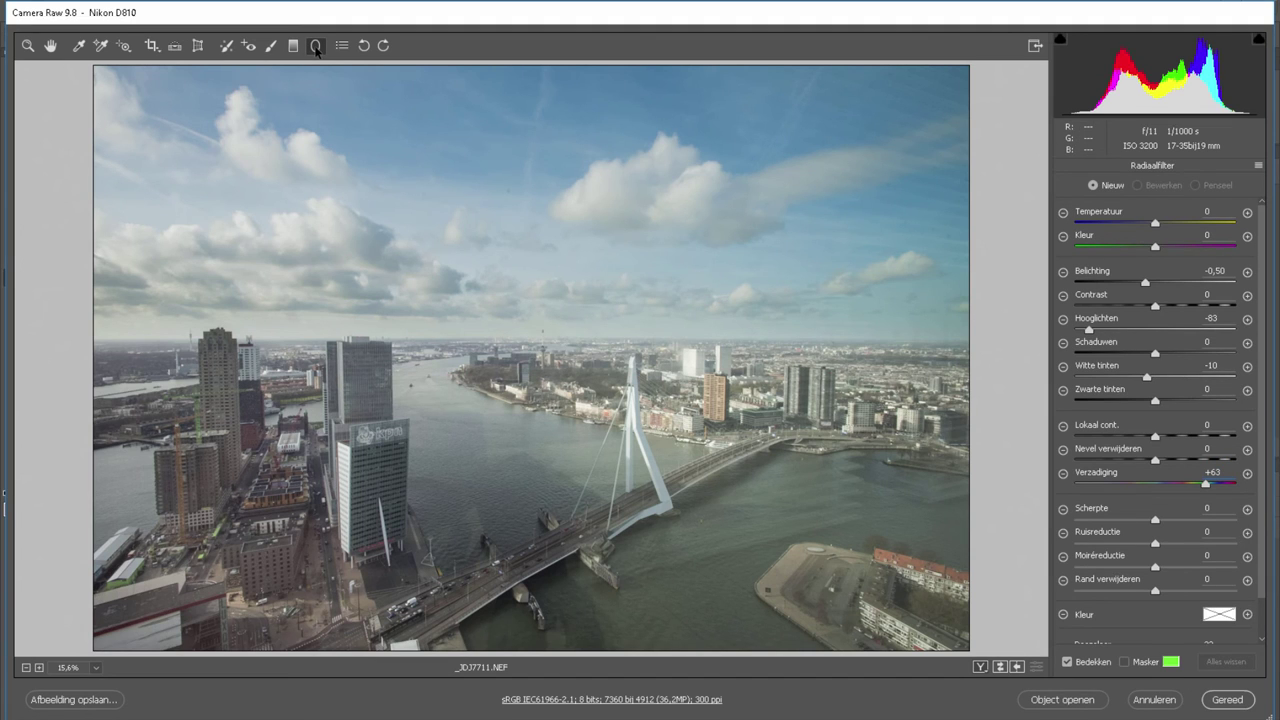
# Draw a radial filter at exposure -1,45 and centre it on the skyline near the bridge
pyautogui.moveTo(1145, 282); pyautogui.dragTo(1126, 282)
pyautogui.moveTo(162, 163); pyautogui.dragTo(697, 432)
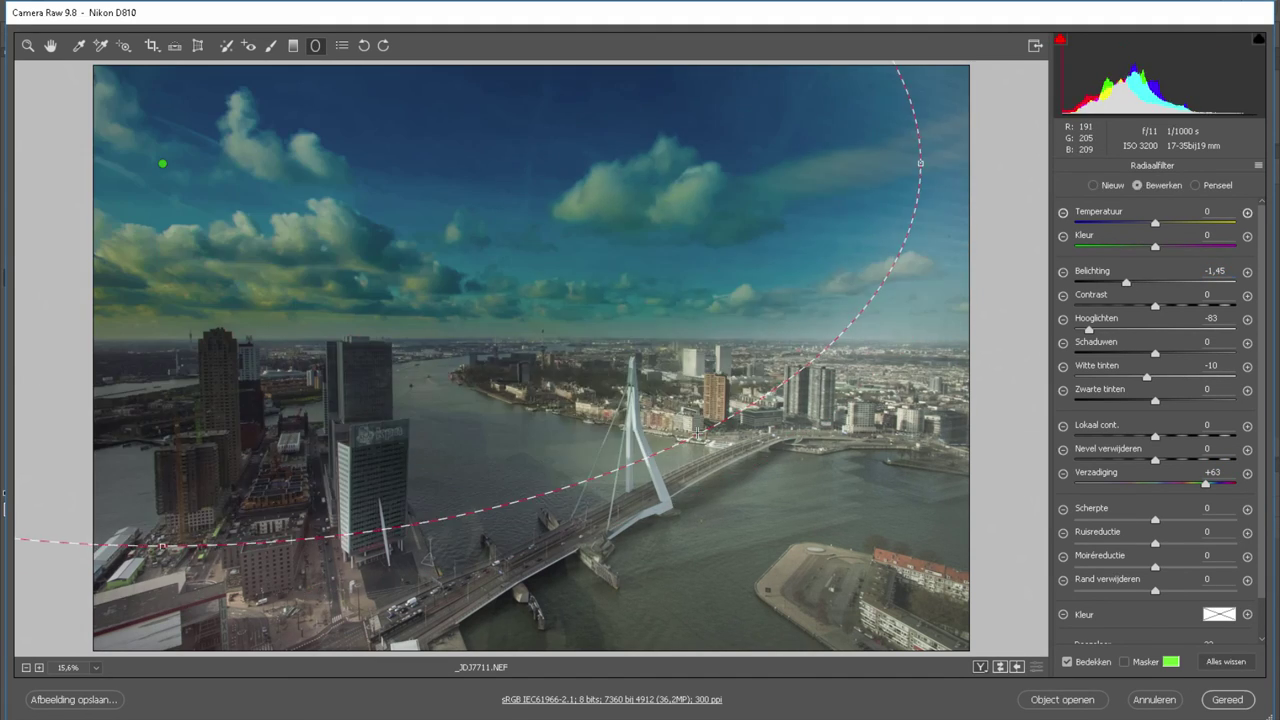
pyautogui.moveTo(162, 163); pyautogui.dragTo(604, 194)
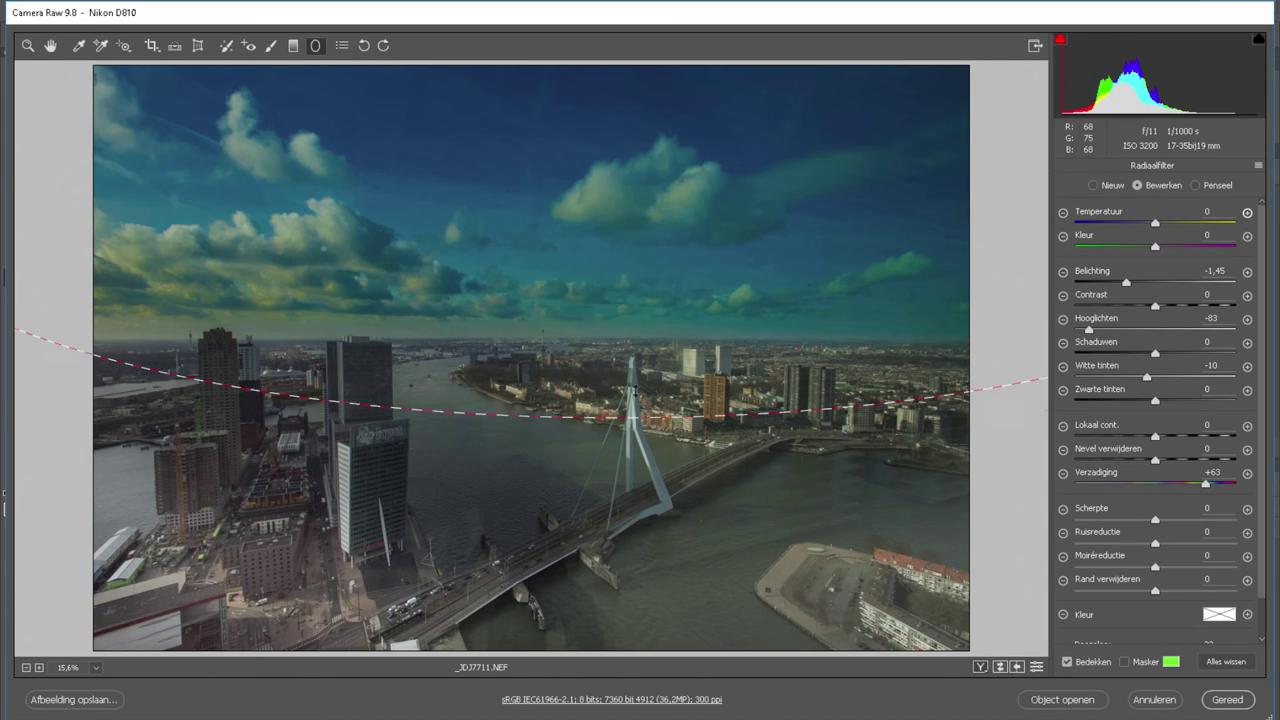
pyautogui.moveTo(618, 189); pyautogui.dragTo(616, 362)
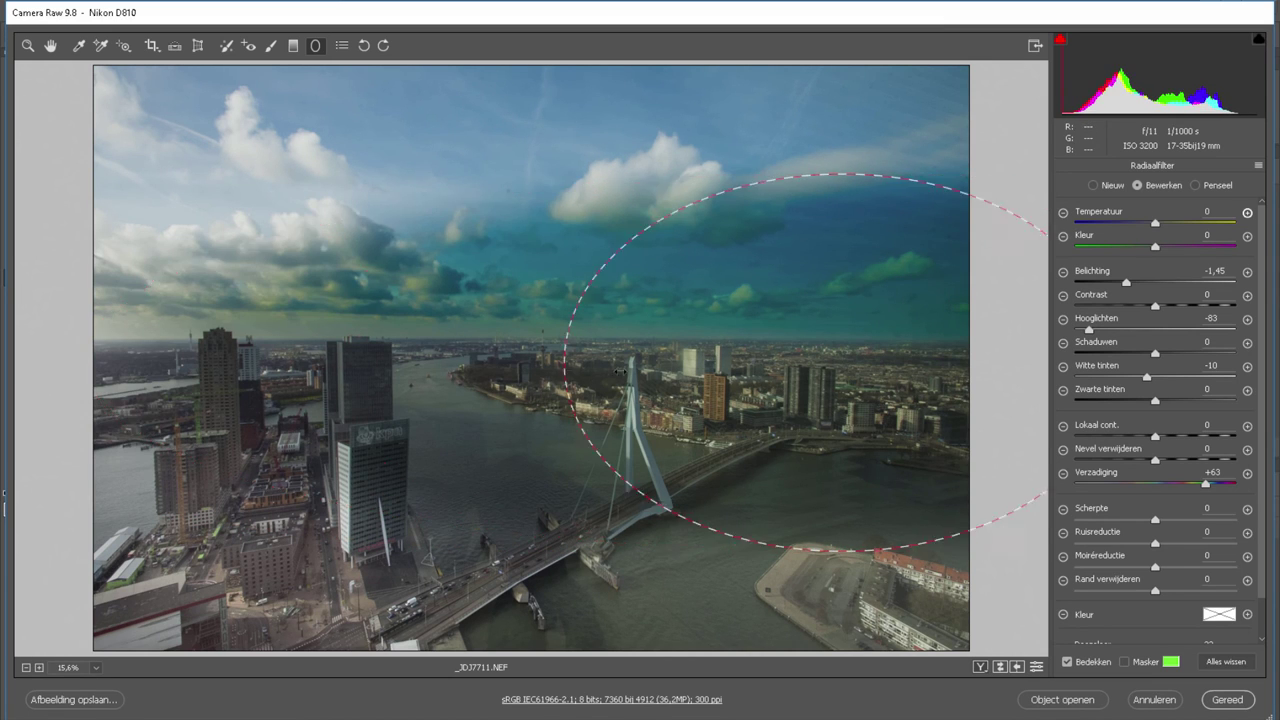
pyautogui.moveTo(620, 370); pyautogui.dragTo(500, 347)
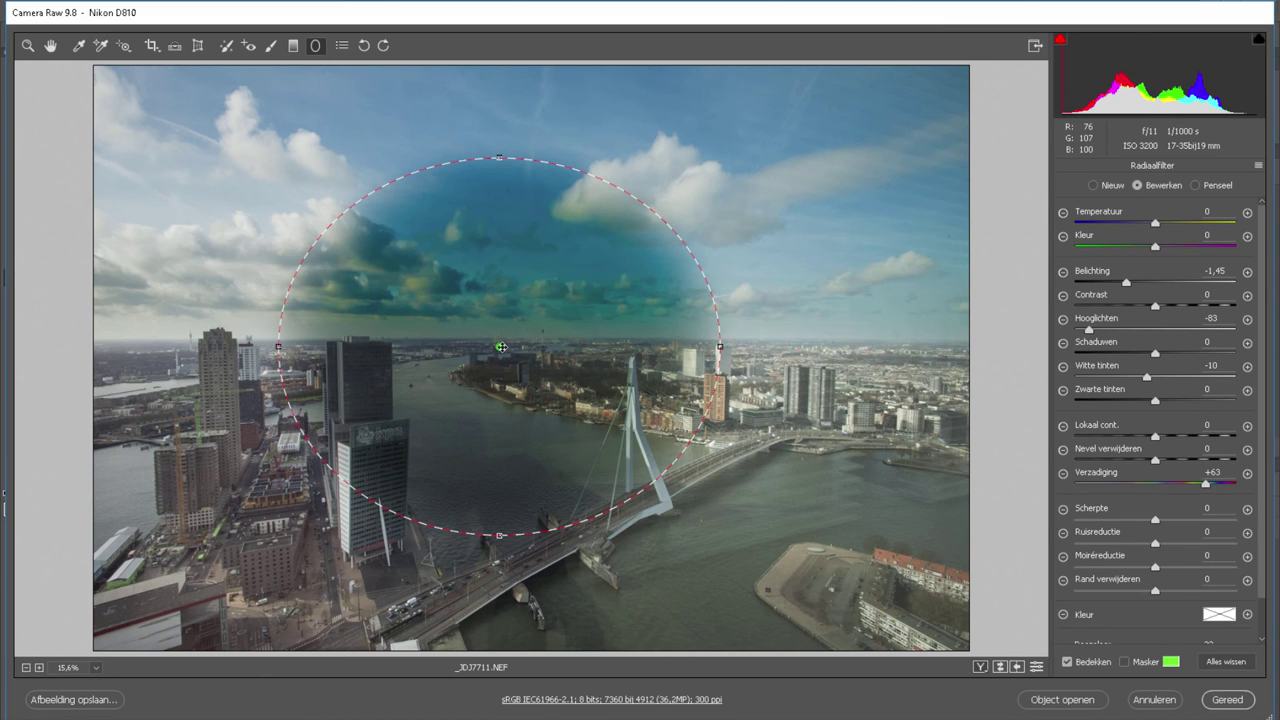